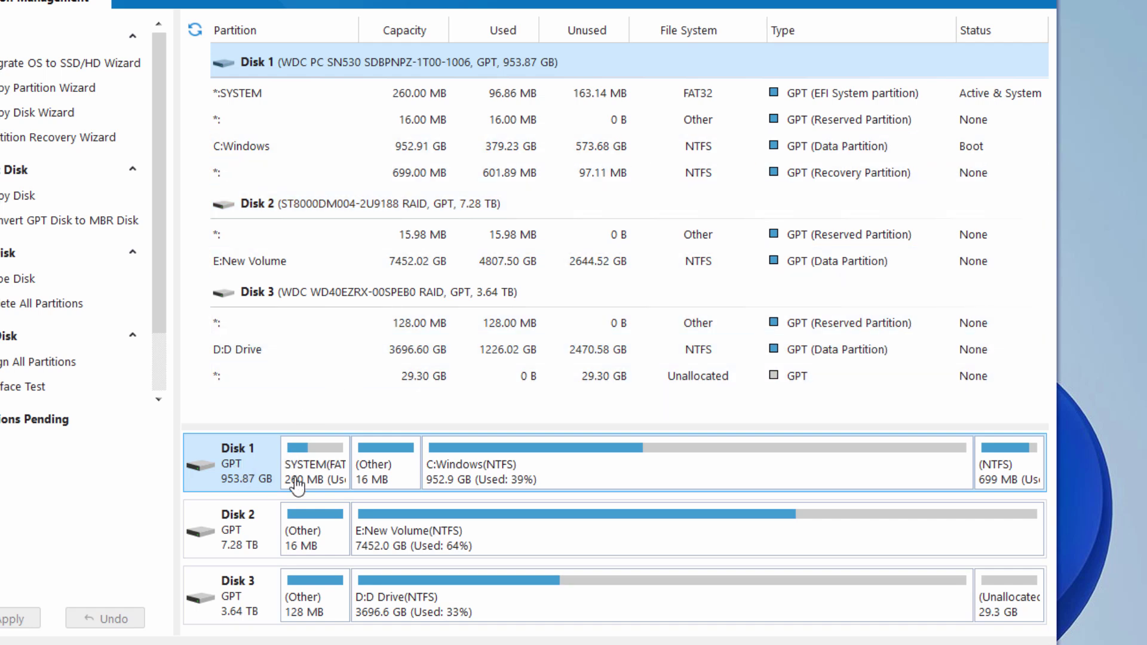
Inspect the partitions on Disks 2 and 3, then open the program's user manual.
left_click(270, 531)
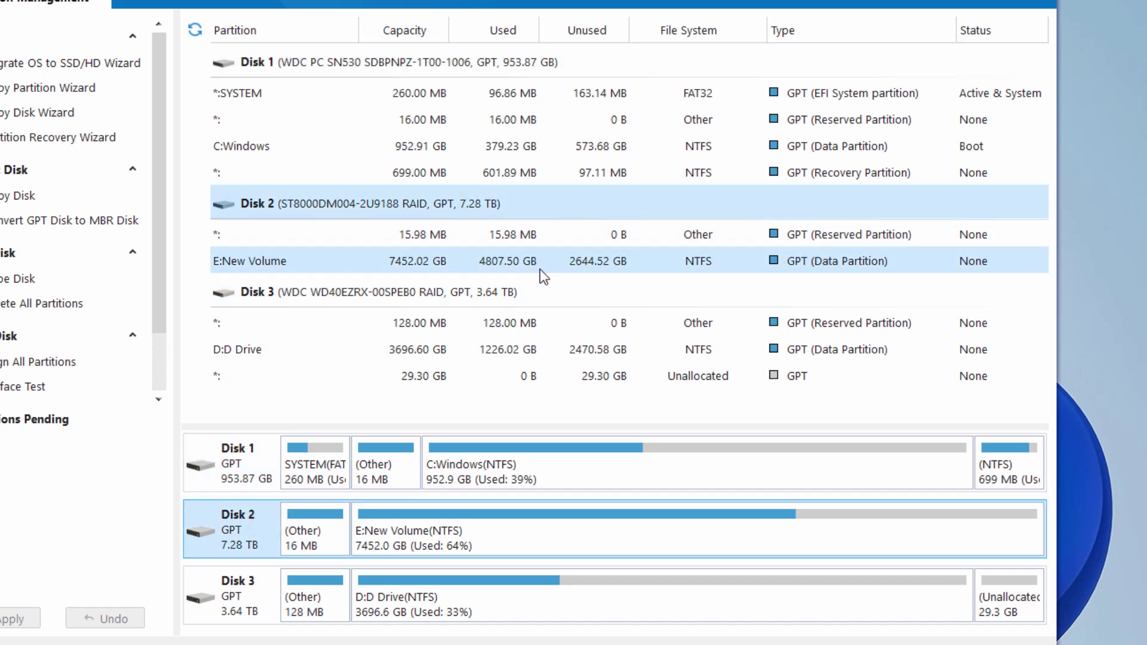
left_click(259, 598)
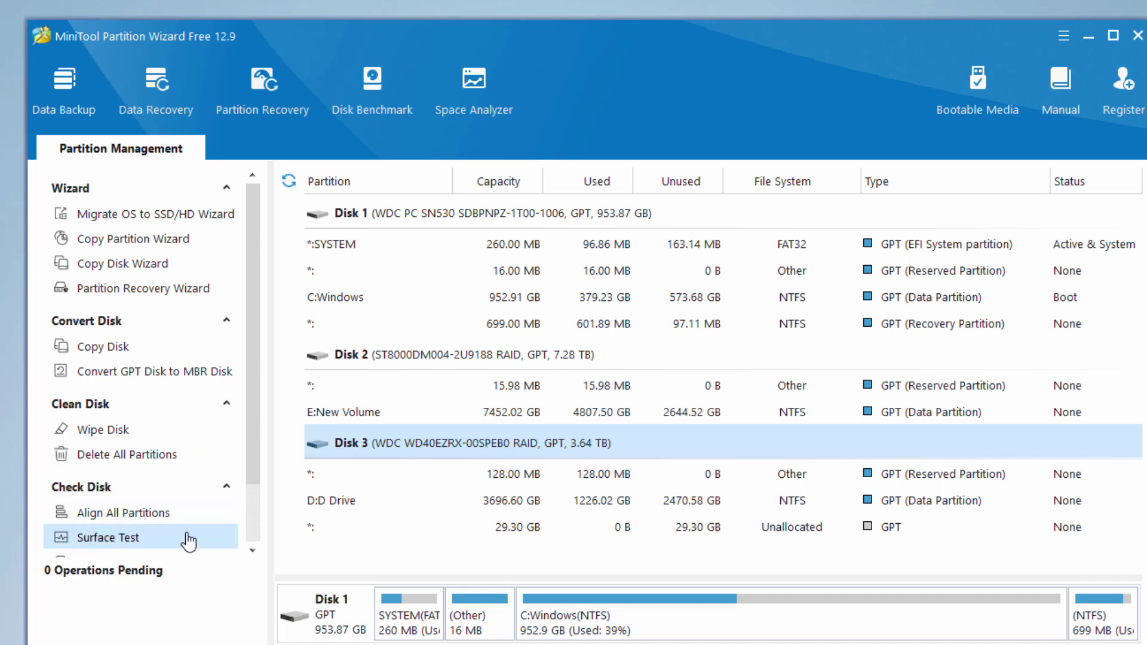
left_click_drag(255, 436, 257, 522)
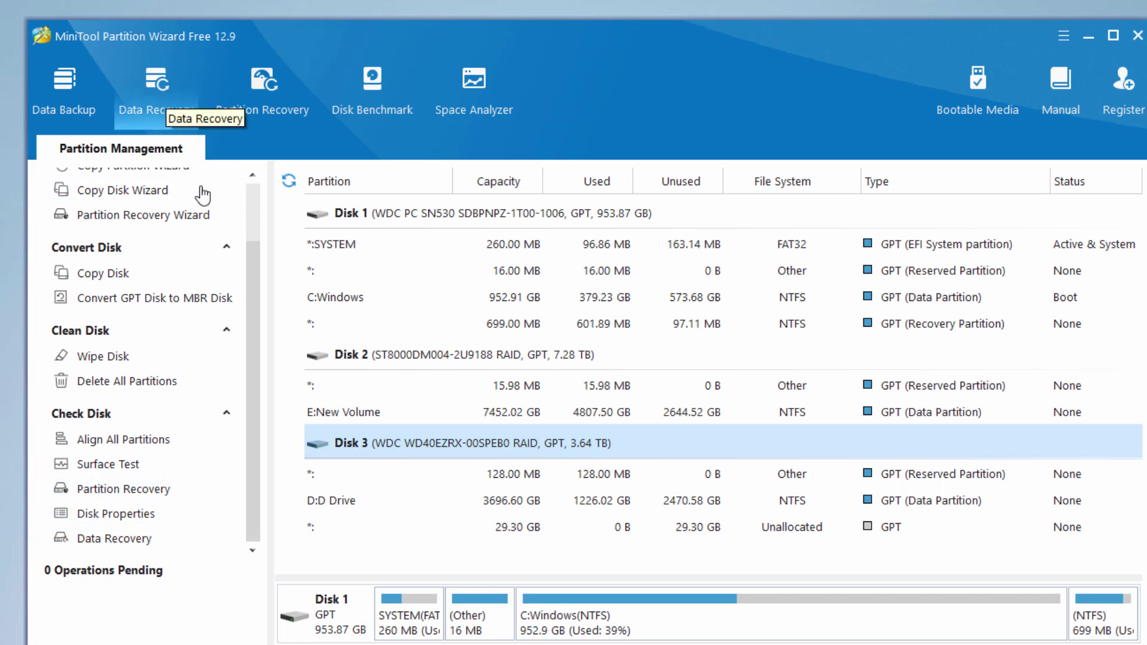
scroll(251, 312, "up", 1)
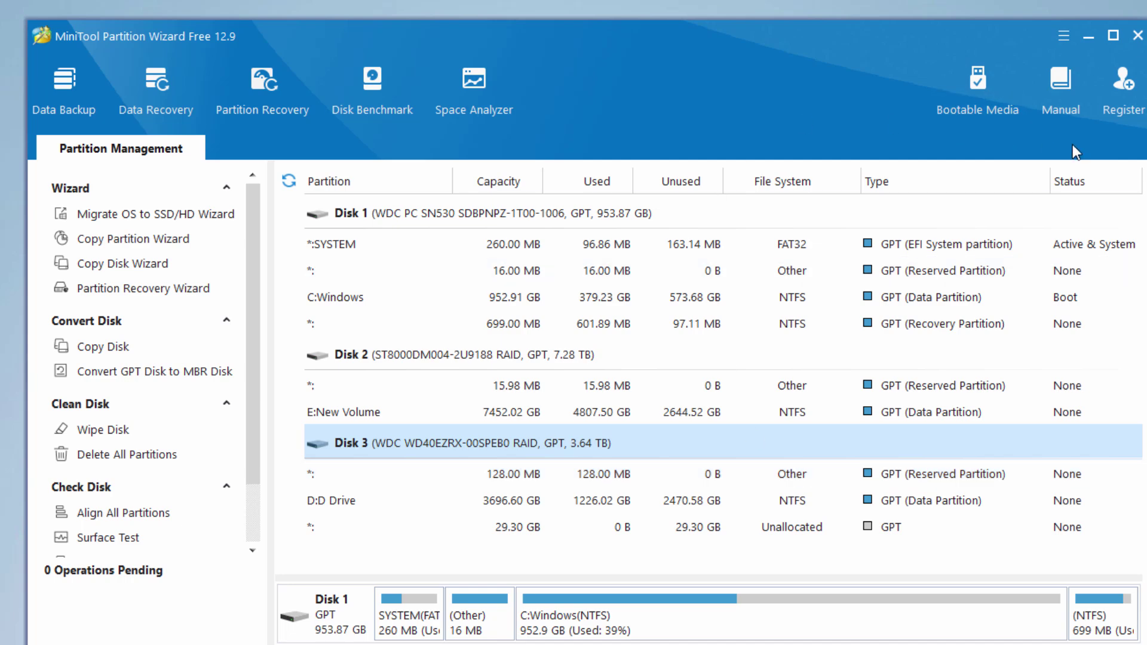
left_click(1062, 84)
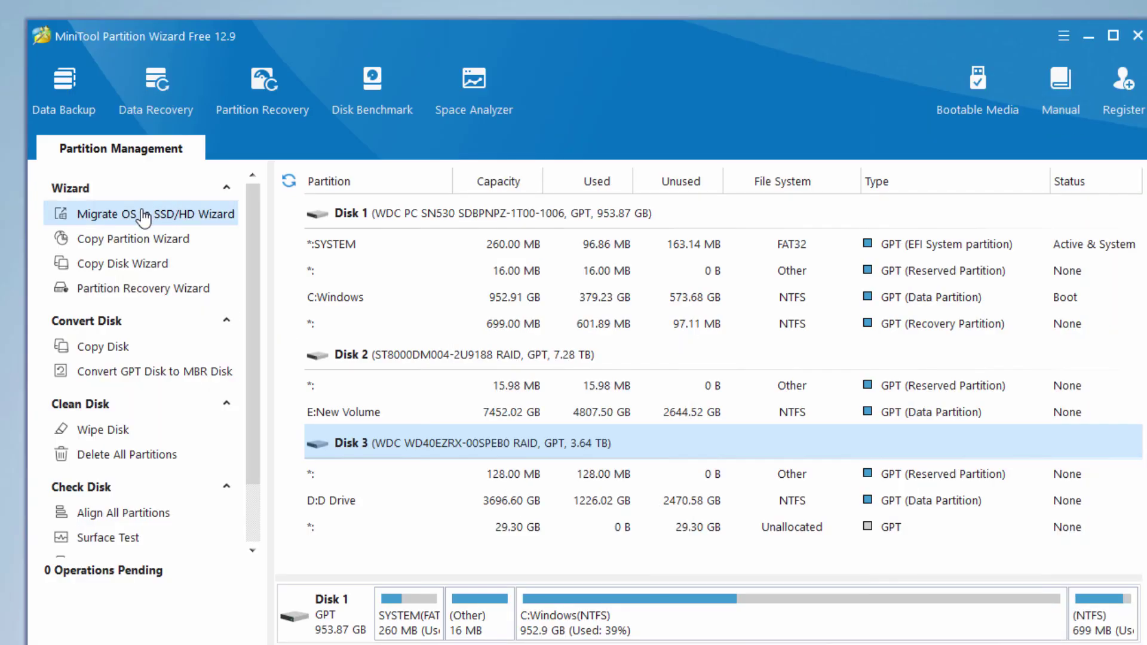
Preview the Migrate OS wizard (copy OS only) and the Copy Disk wizard, cancelling both.
left_click(119, 214)
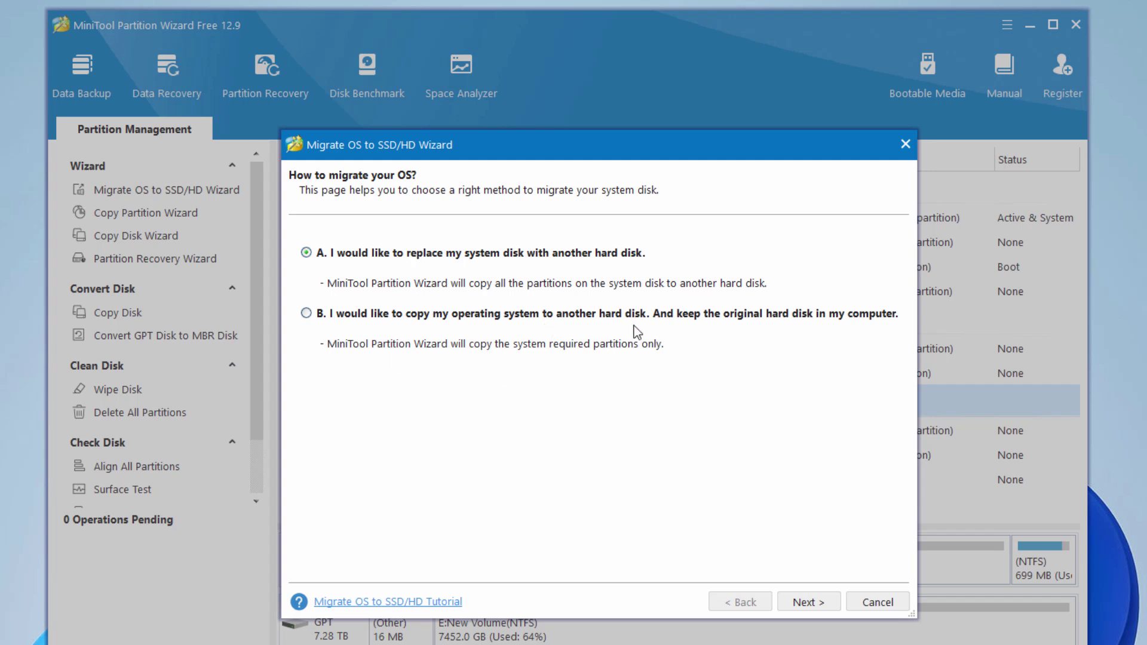
left_click(306, 313)
left_click(809, 603)
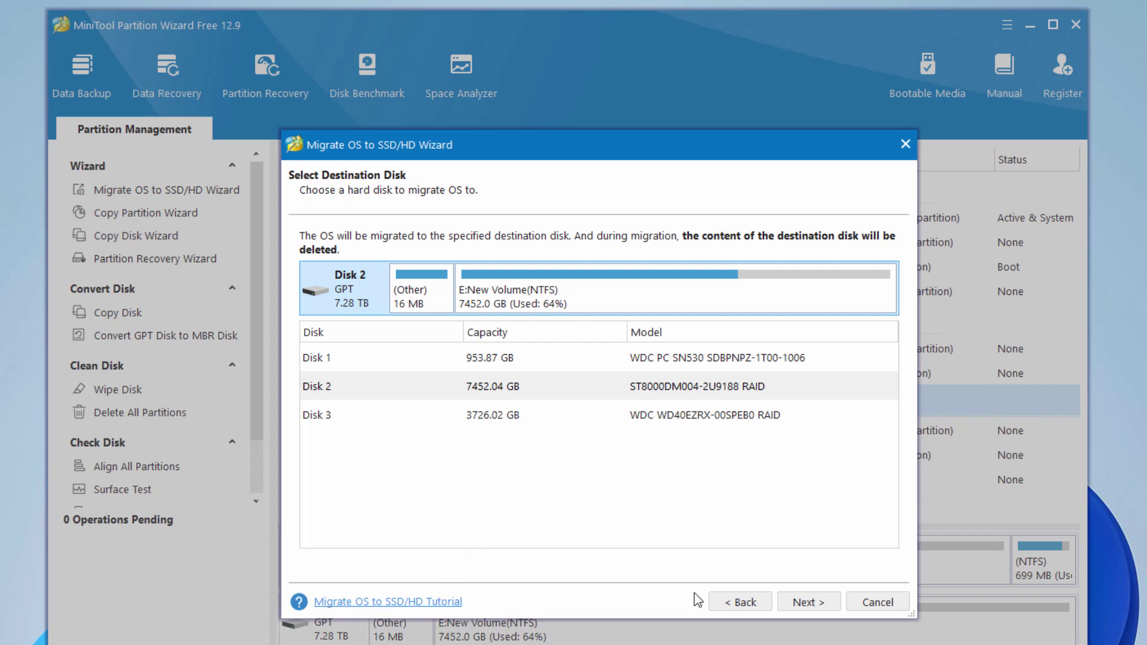
left_click(877, 603)
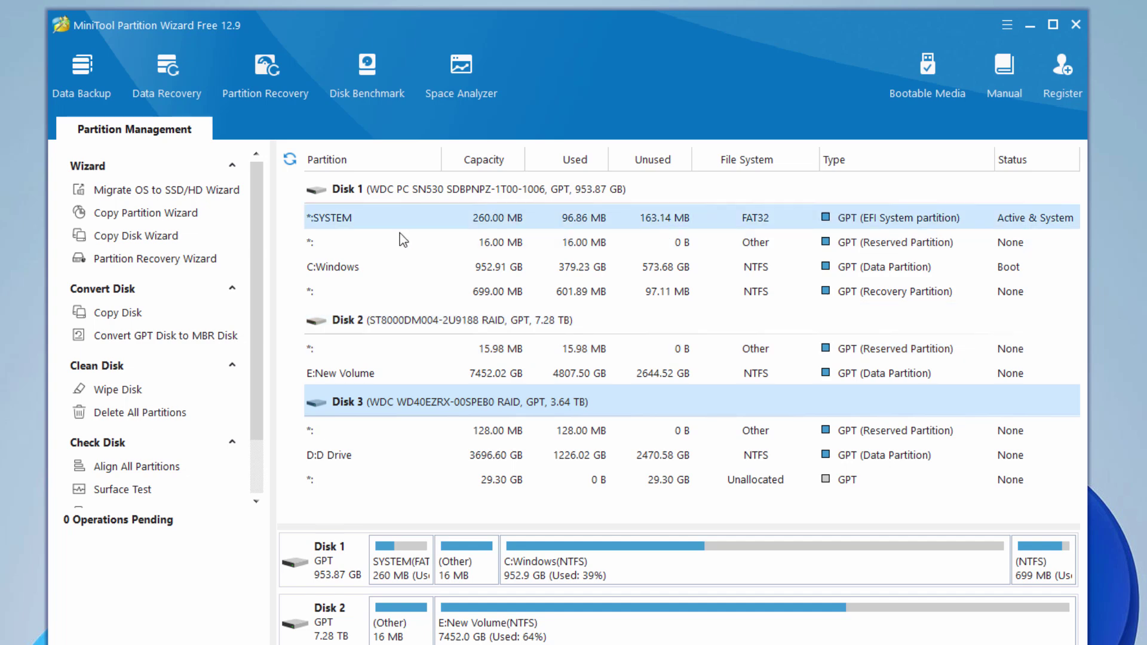
left_click(127, 313)
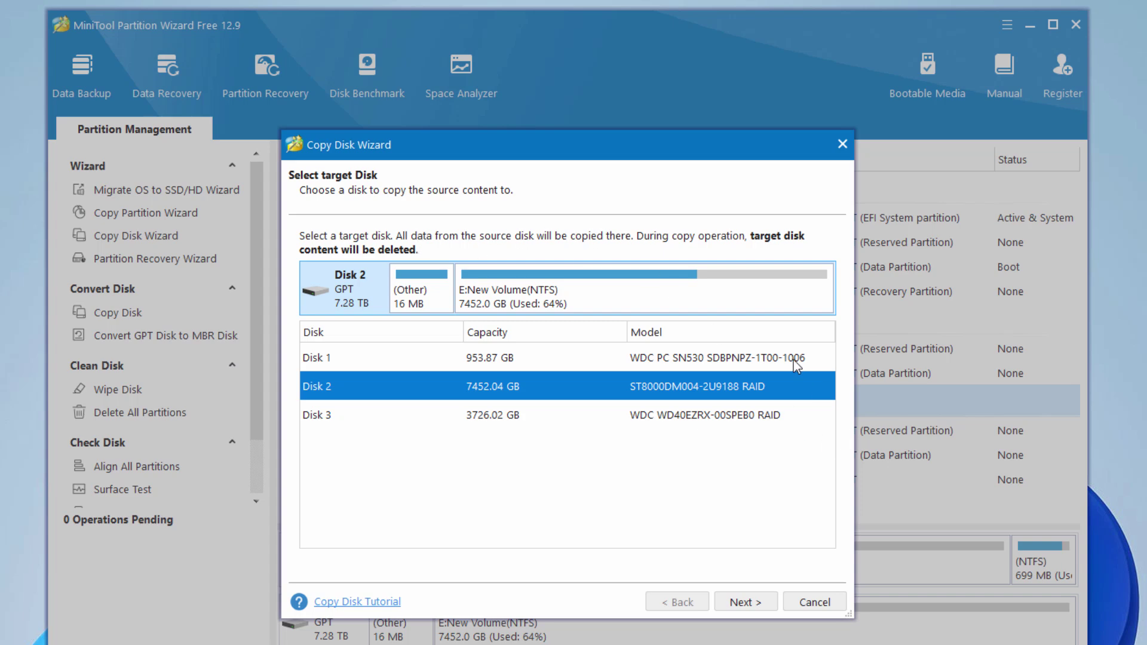
left_click(814, 601)
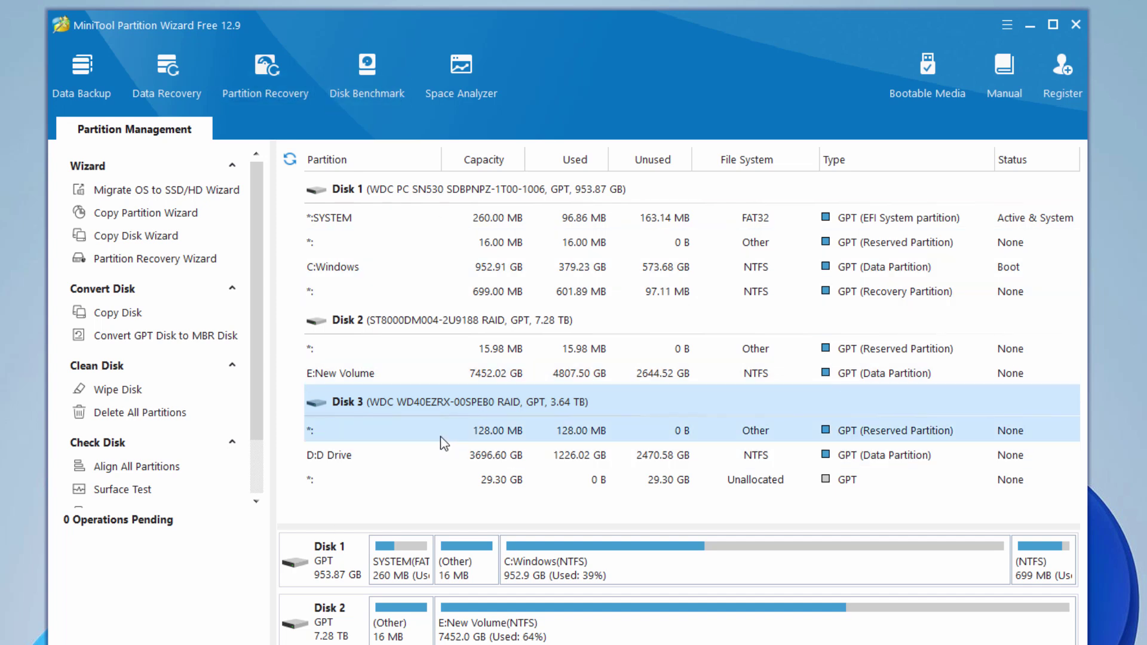
Launch Data Backup, close ShadowMaker, and open Data Recovery listing 9 logical drives and 3 devices.
left_click(87, 76)
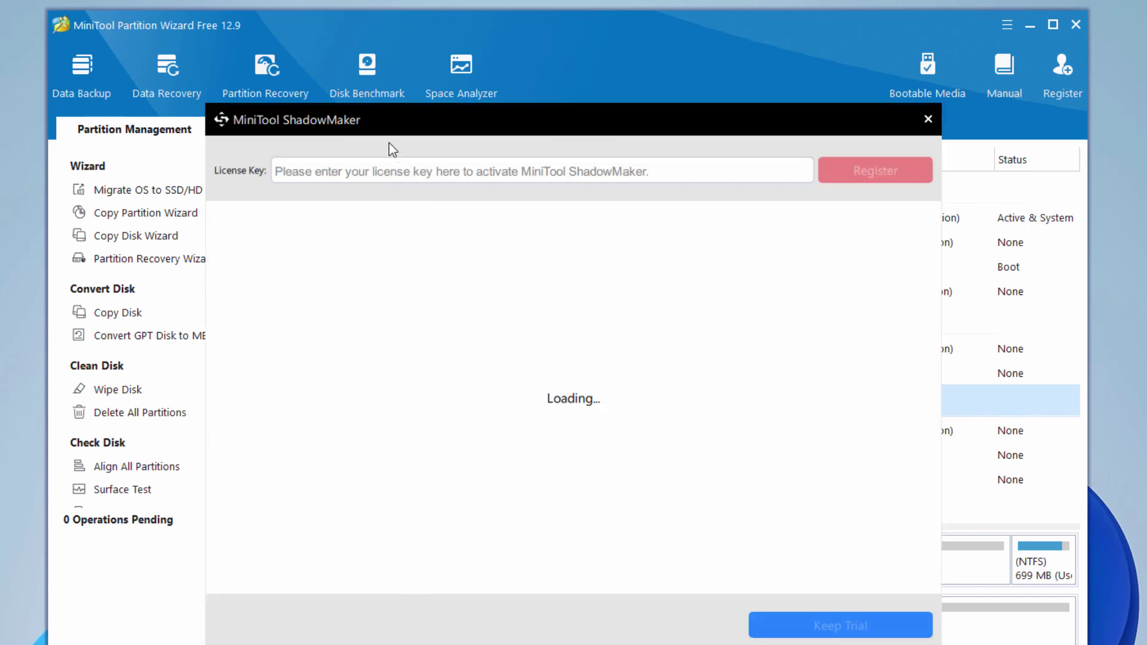
left_click(928, 119)
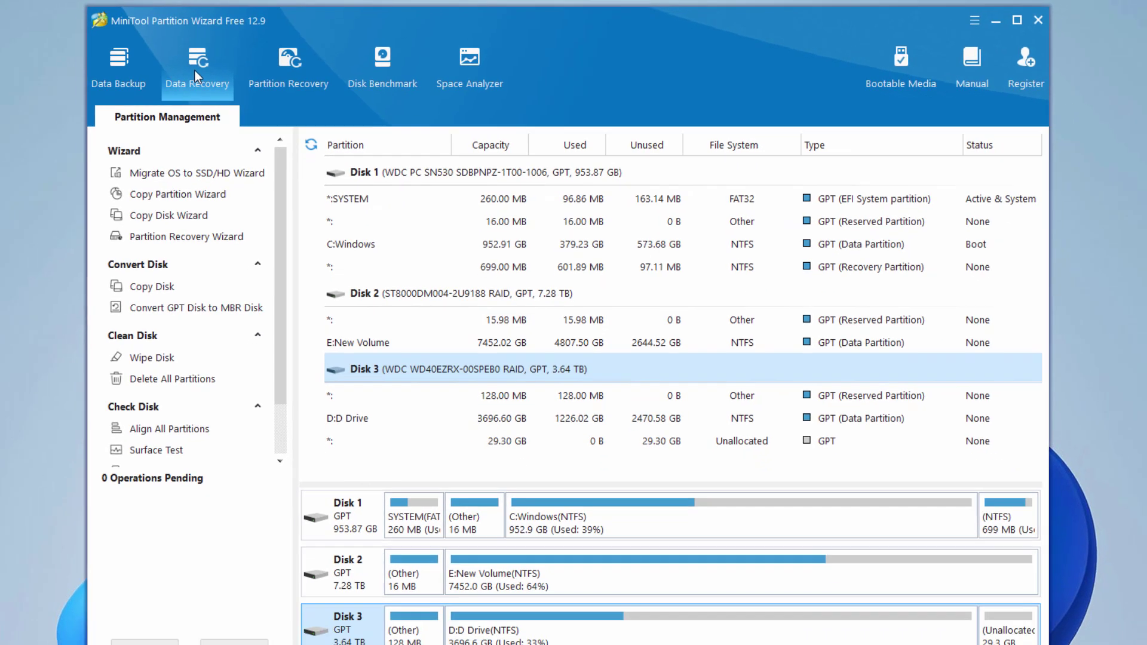
left_click(167, 74)
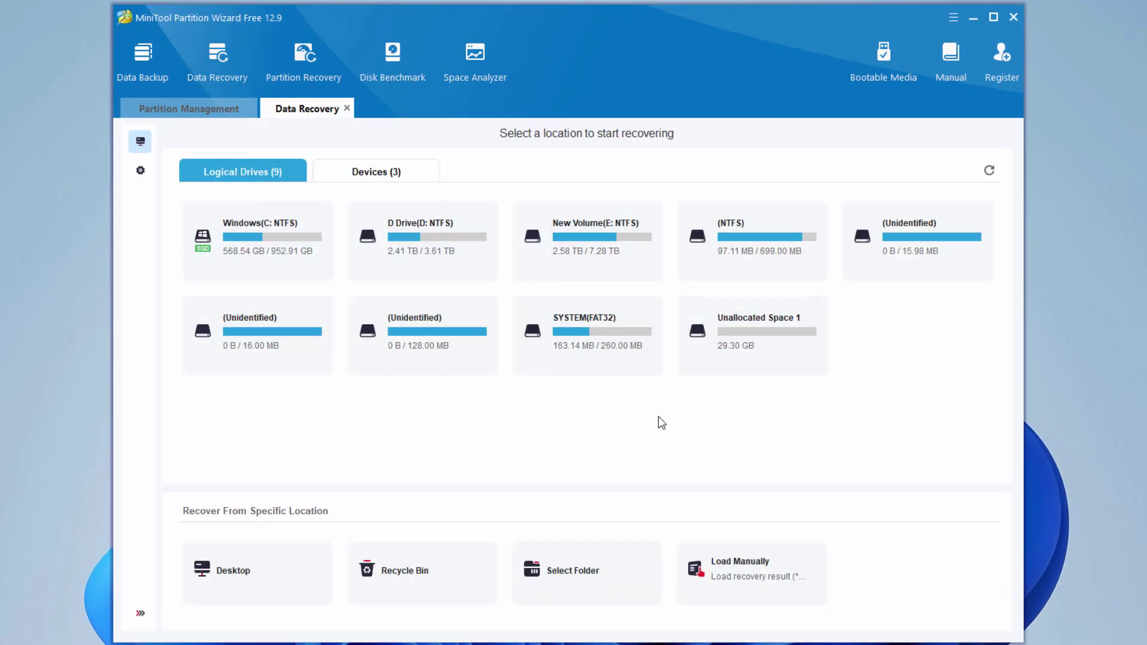
mouse_move(269, 592)
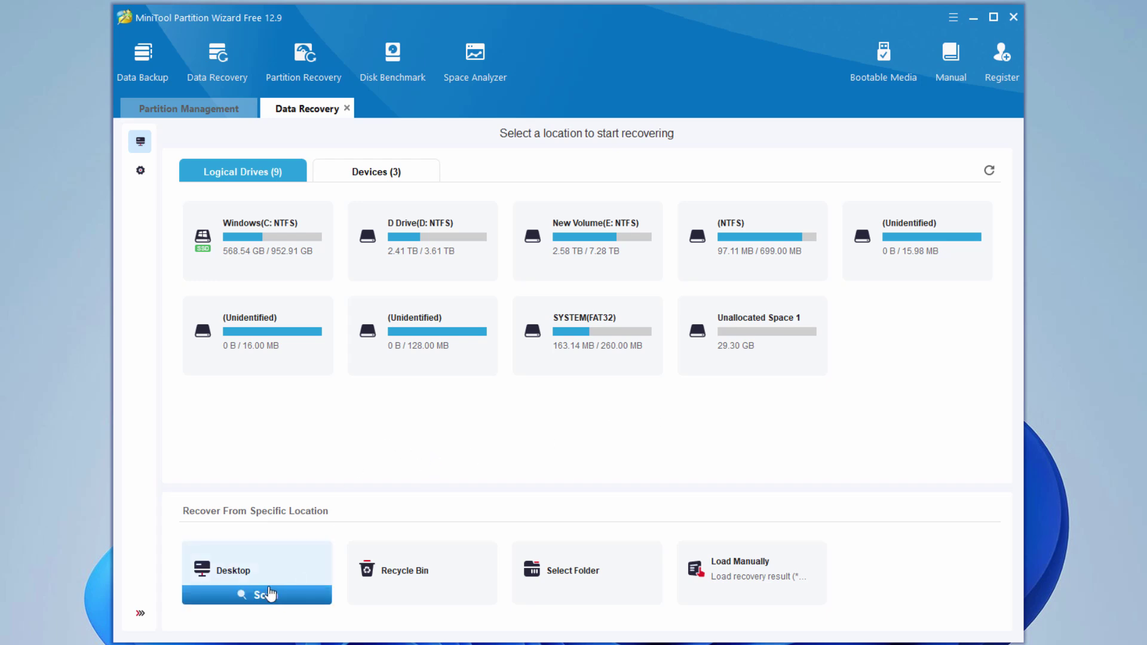
mouse_move(613, 580)
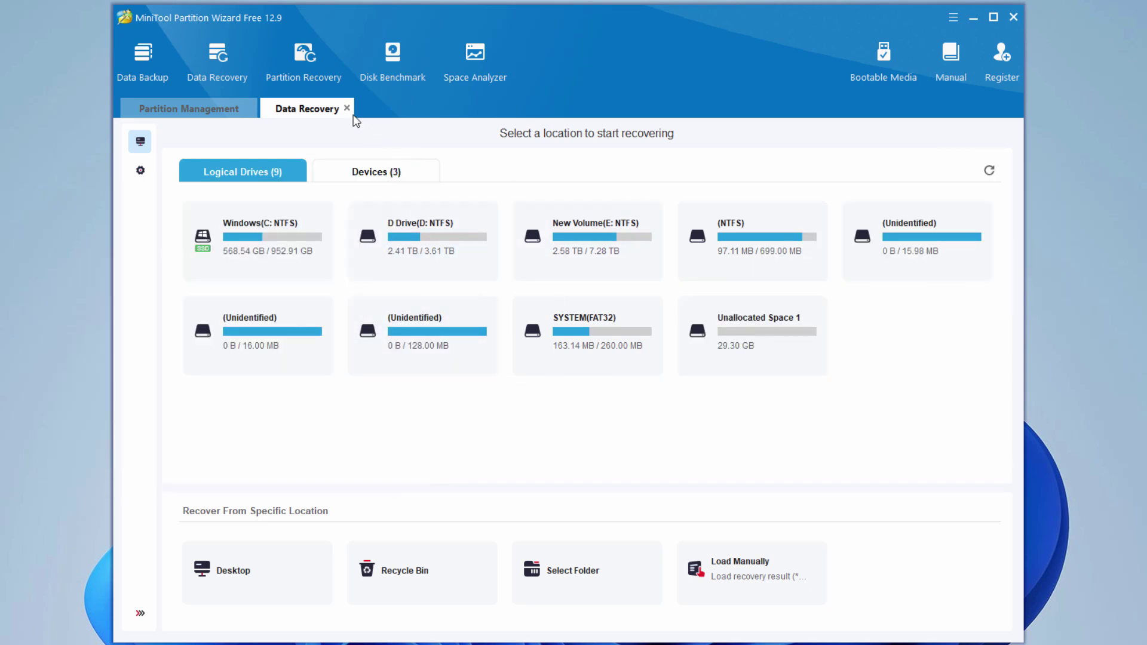
Leave Data Recovery for partition management and start the Partition Recovery Wizard.
left_click(347, 109)
left_click(538, 357)
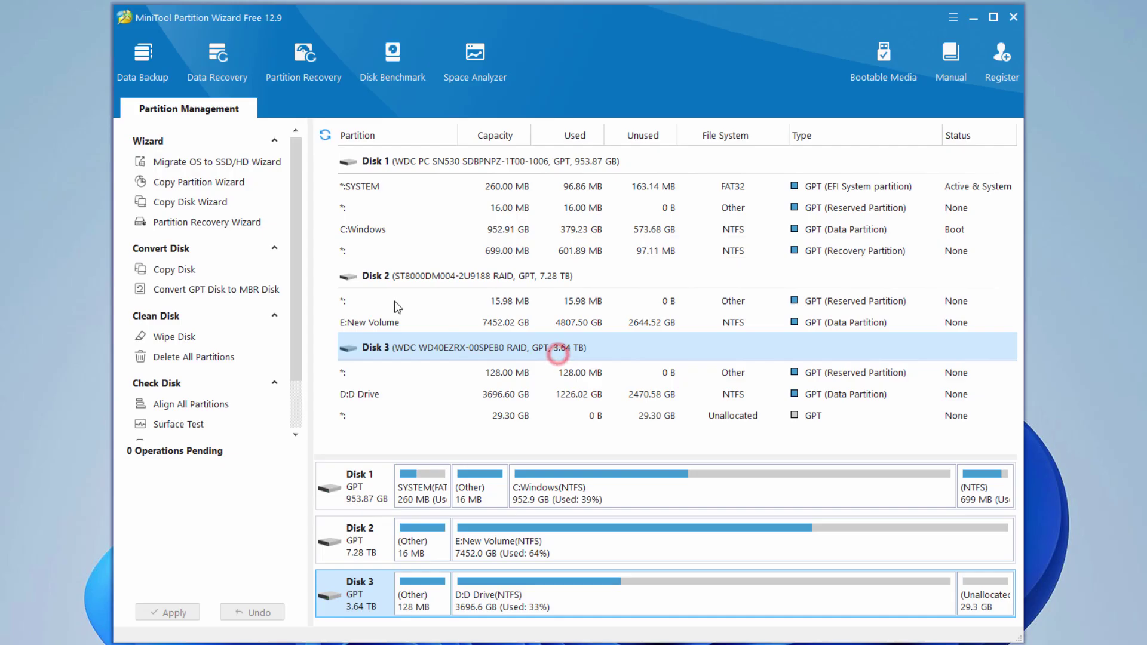
left_click(287, 73)
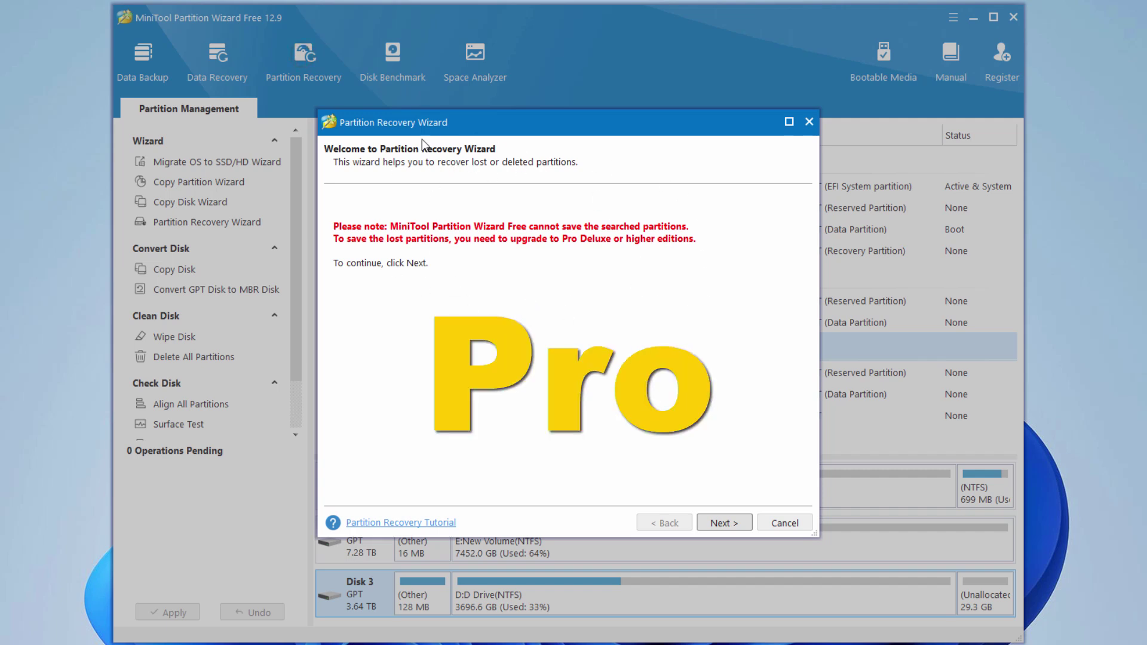
Exit the Partition Recovery Wizard and open Disk Benchmark set for drive C: with 4–32 KB transfers.
key("Escape")
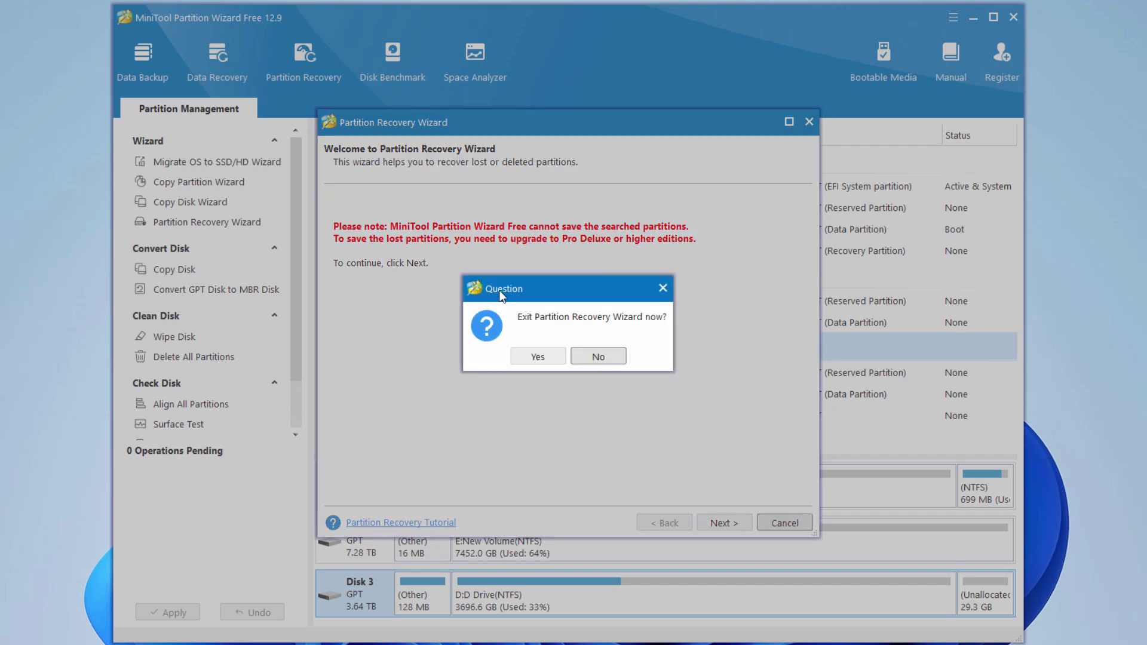
left_click(538, 356)
left_click(394, 76)
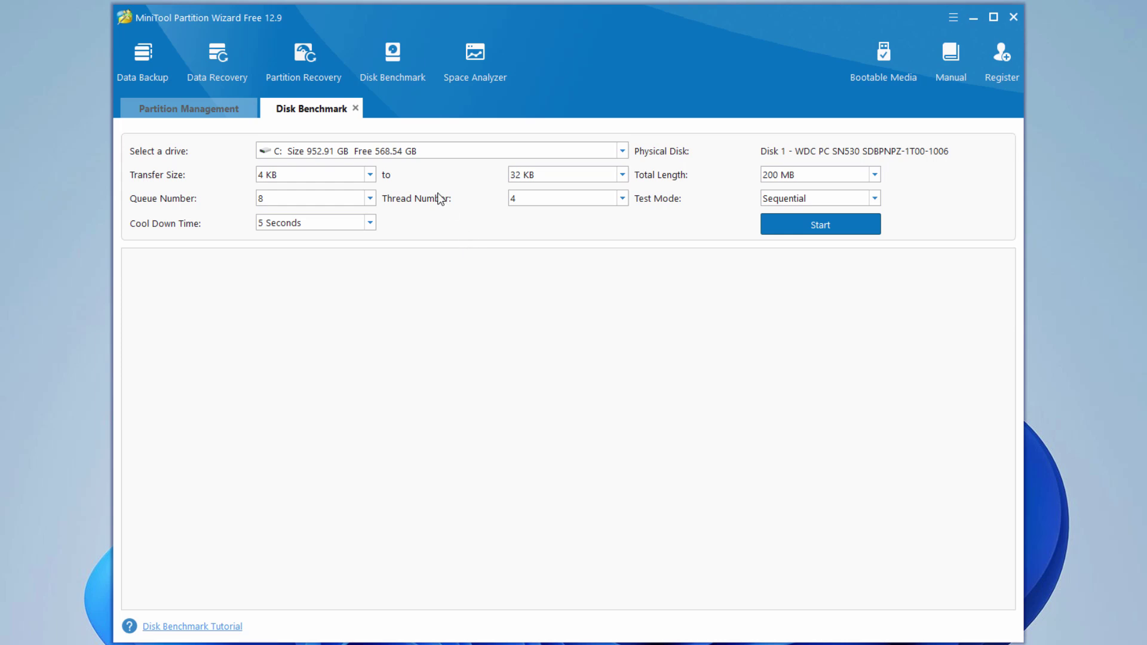
Close Disk Benchmark and scan drive C: in Space Analyzer.
left_click(356, 108)
left_click(560, 355)
left_click(478, 77)
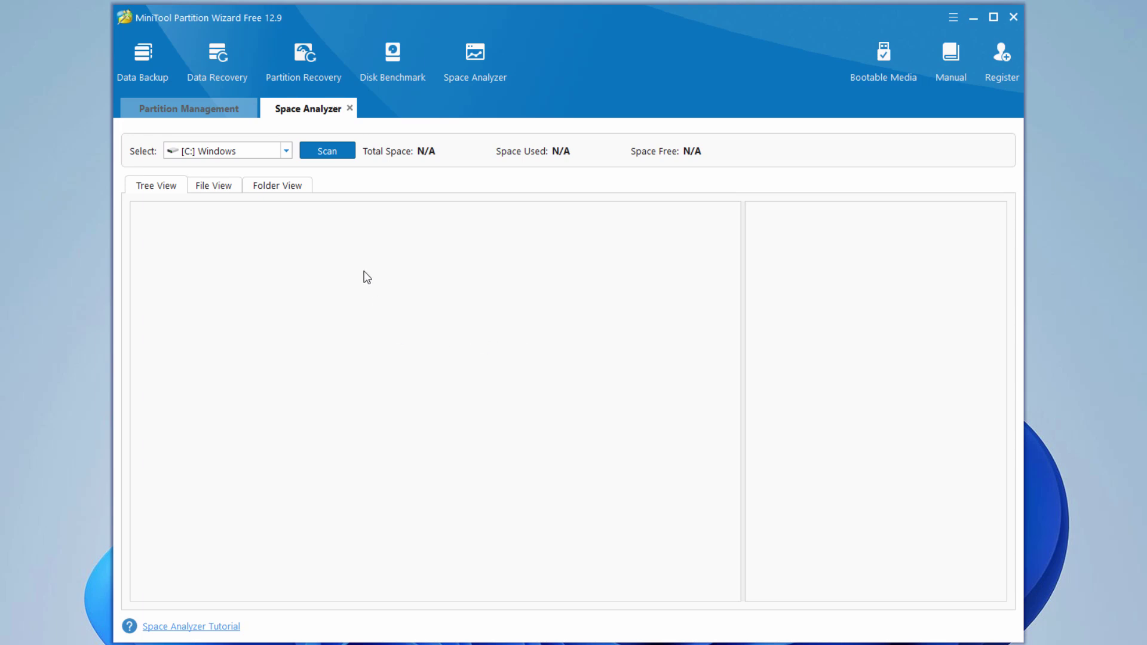
left_click(327, 151)
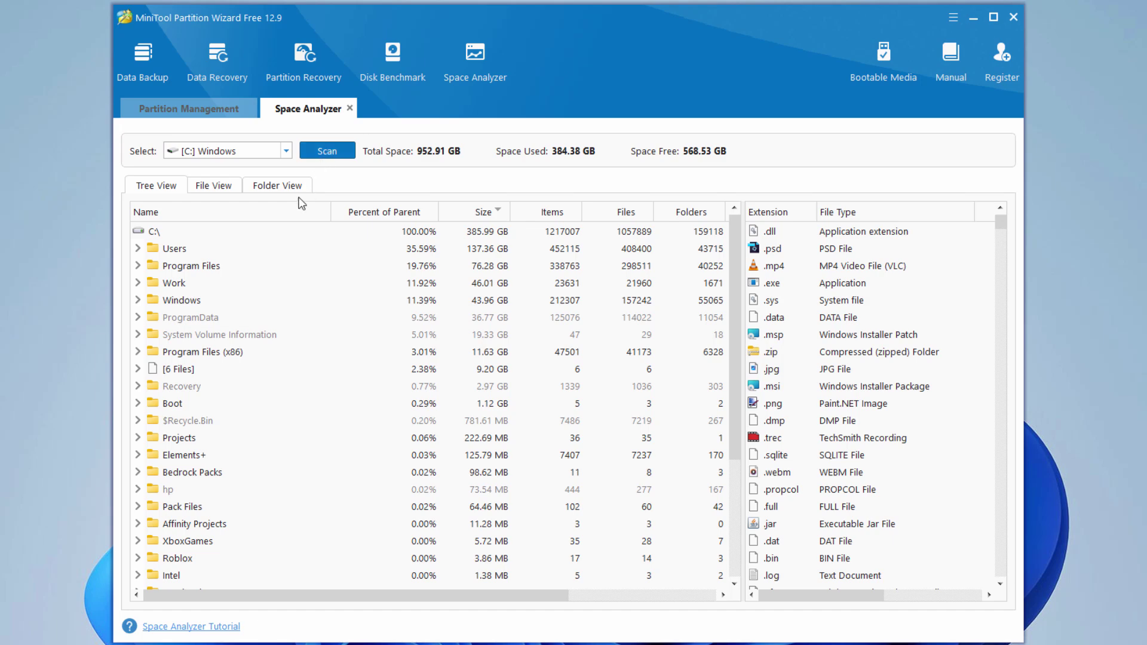
Browse the File View and Folder View results, then close Space Analyzer.
left_click(217, 189)
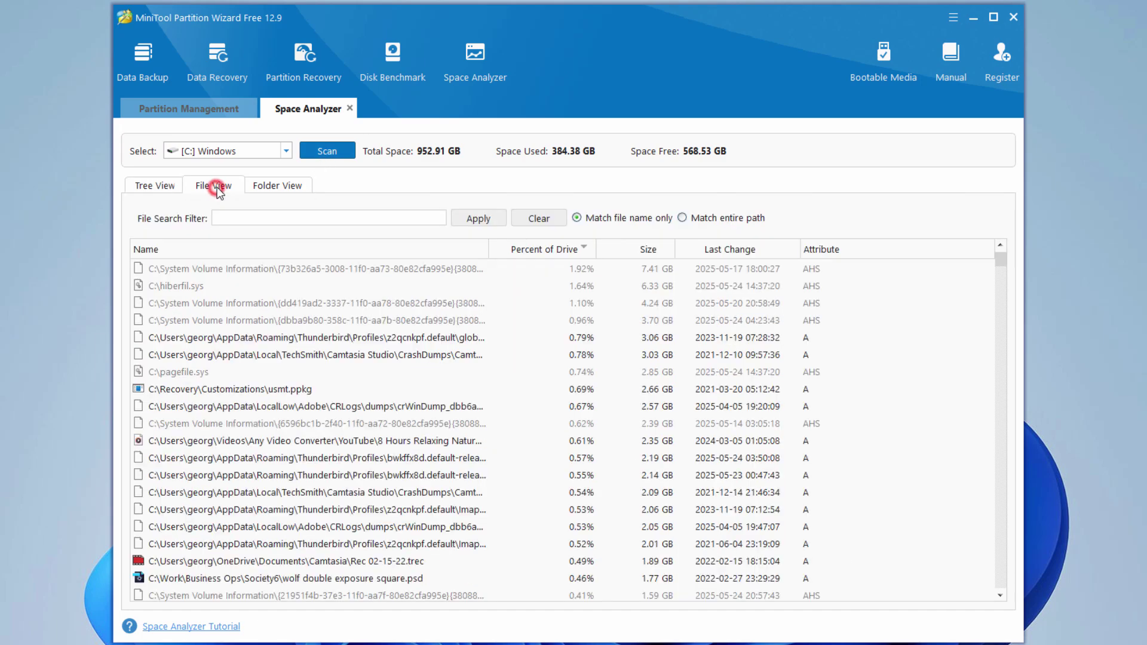
left_click(255, 189)
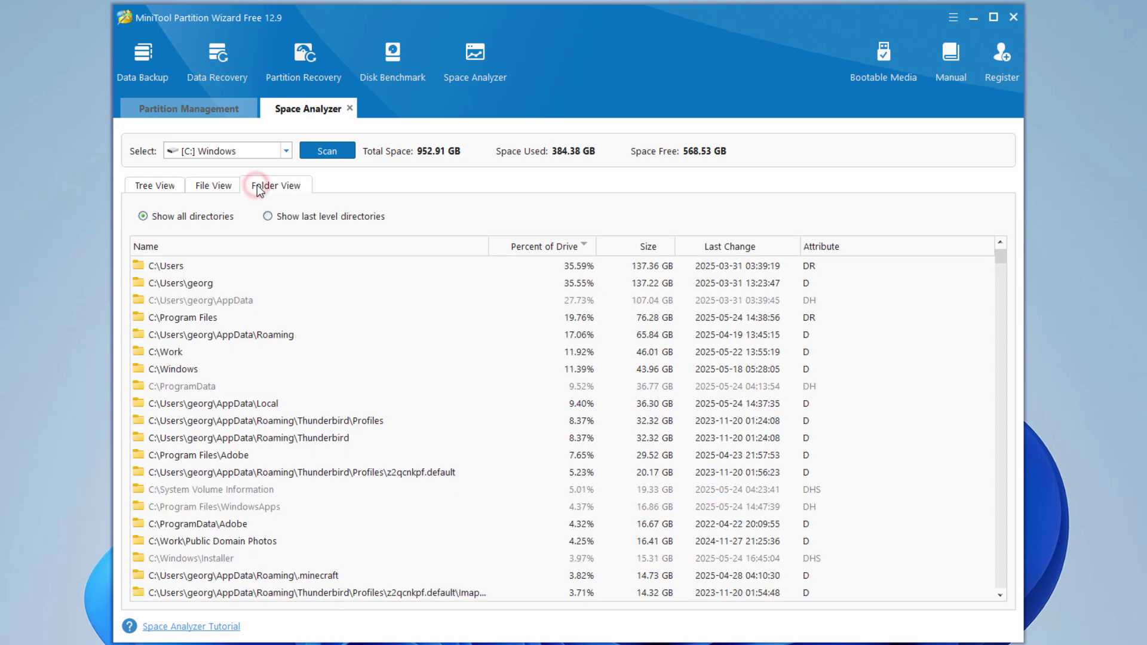
left_click(181, 189)
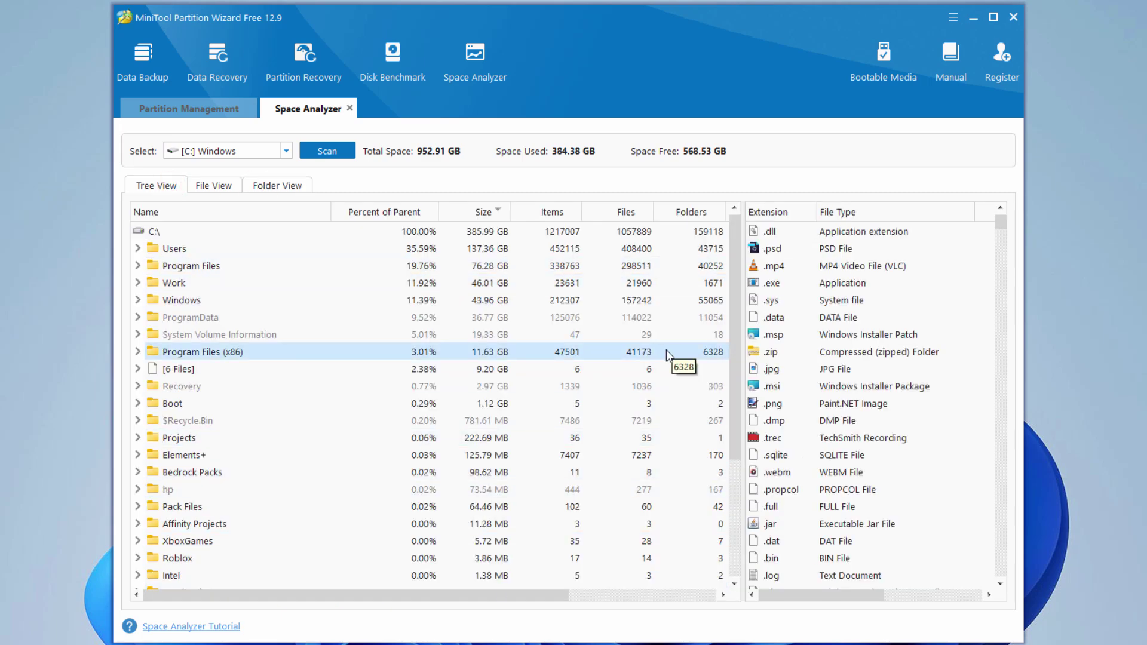
left_click(350, 109)
left_click(540, 356)
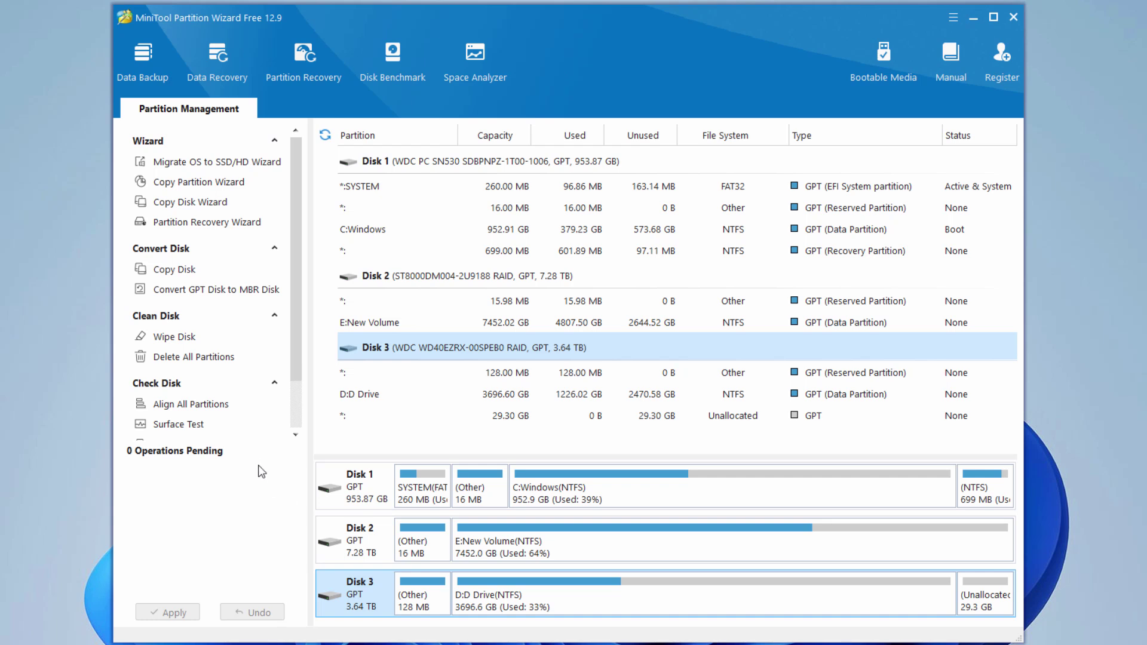
left_click(293, 346)
left_click_drag(292, 345, 289, 262)
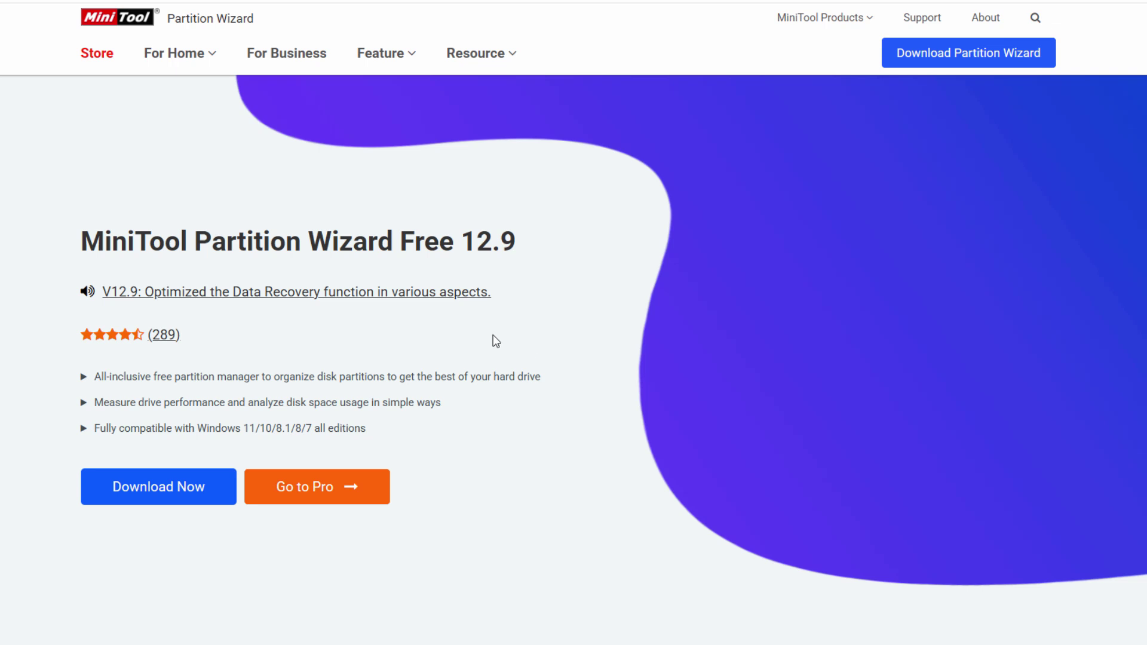
Scroll to the pricing table: Free, Pro $59, Pro Platinum $109, Pro Ultimate $159.
scroll(494, 341, "down", 12)
scroll(12, 293, "down", 8)
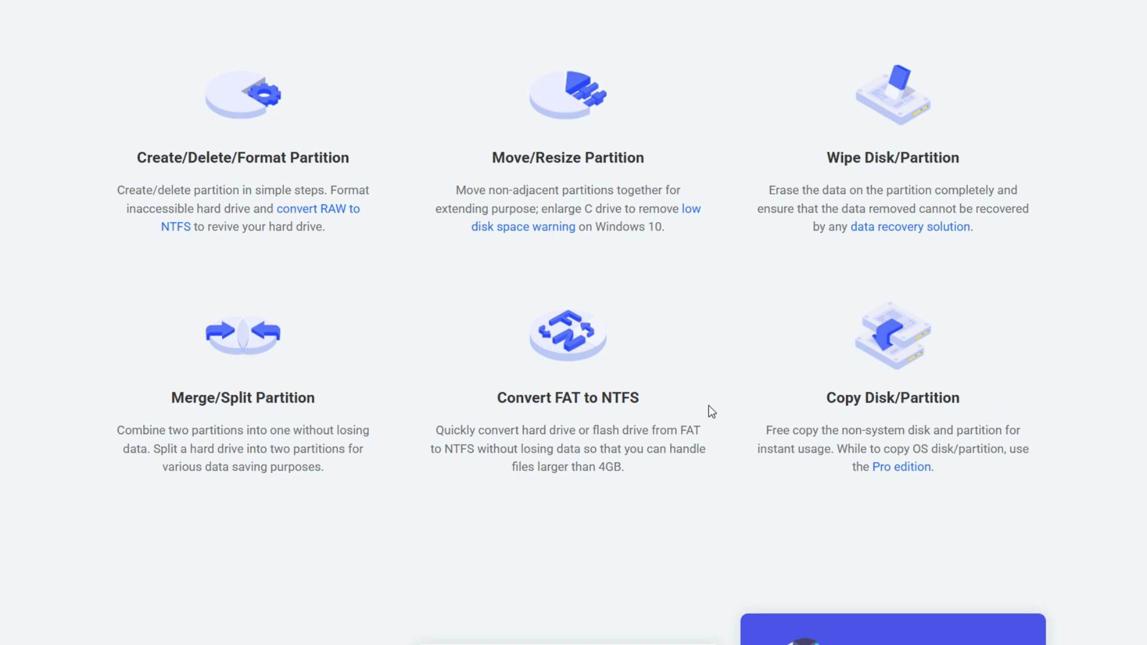
scroll(367, 433, "down", 10)
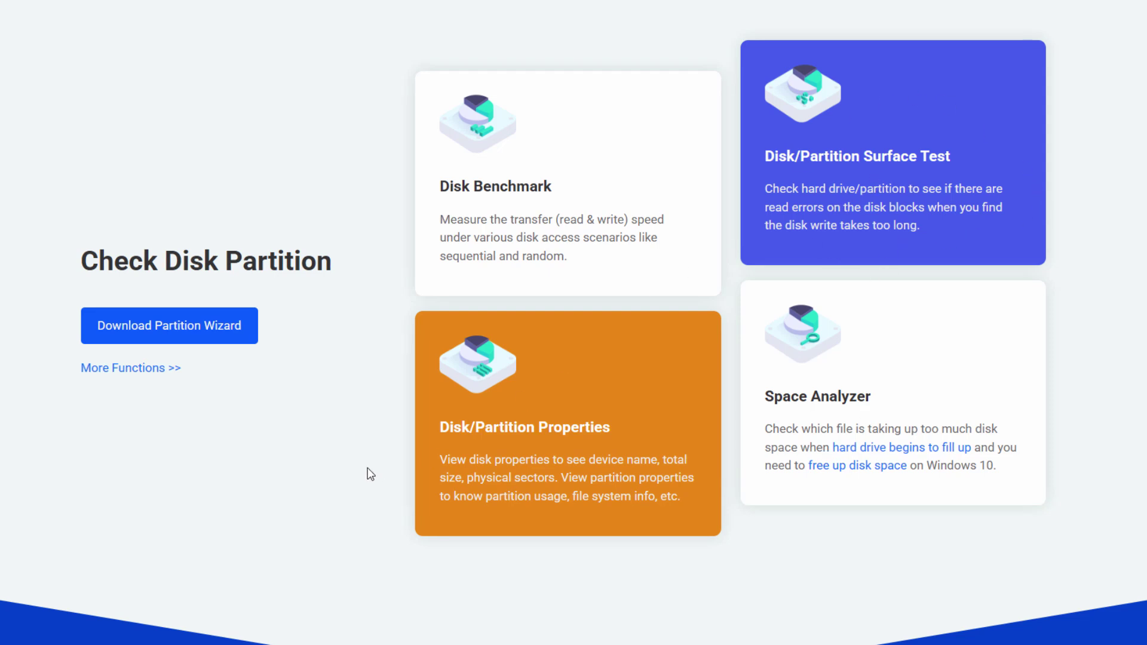
scroll(343, 468, "down", 14)
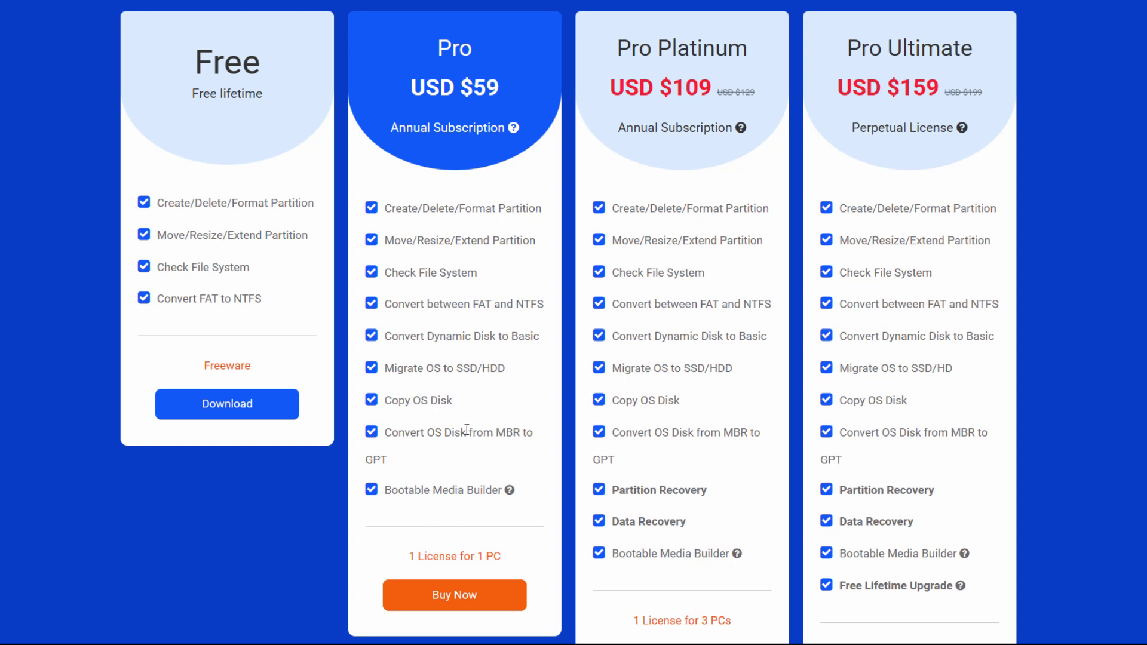
scroll(775, 469, "down", 1)
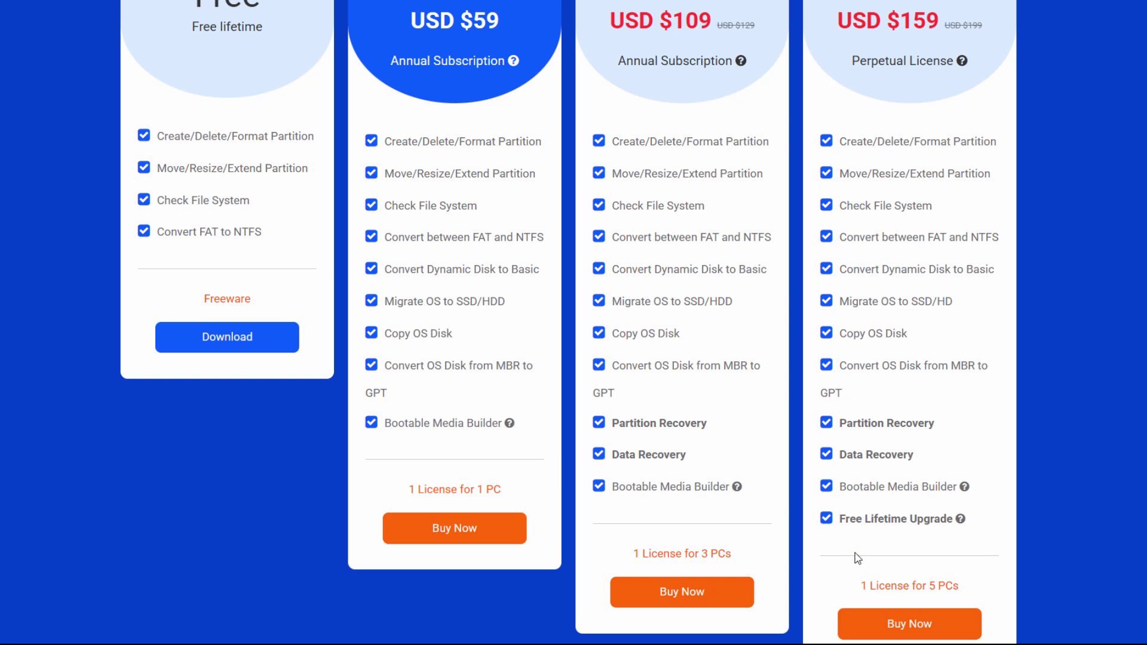
scroll(962, 501, "up", 3)
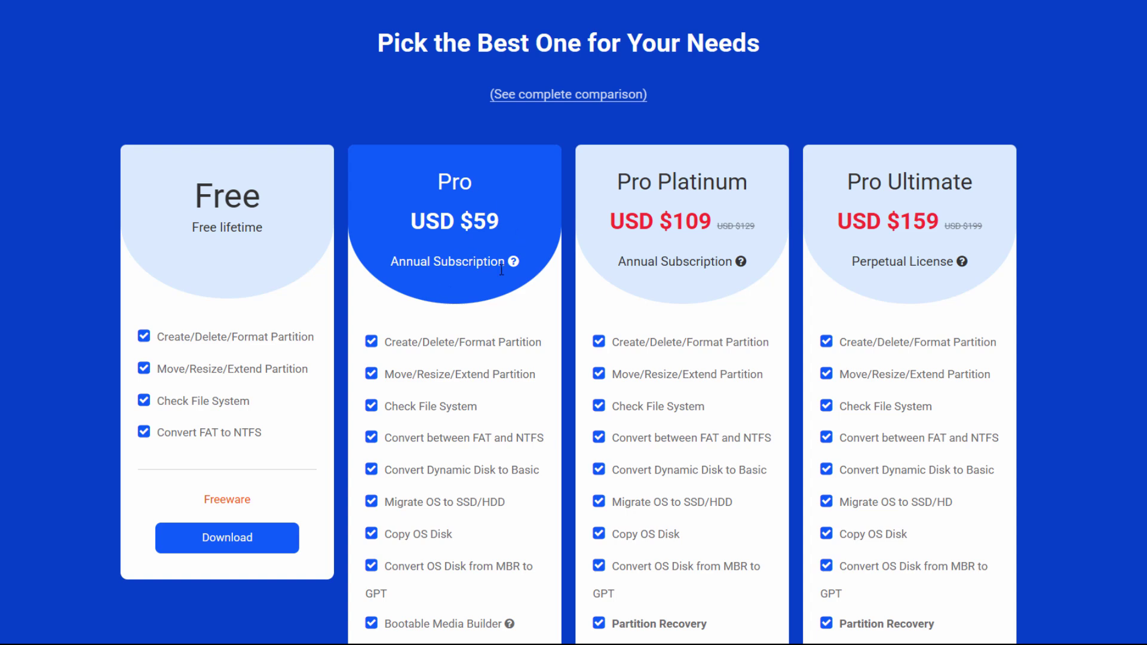
scroll(921, 385, "down", 5)
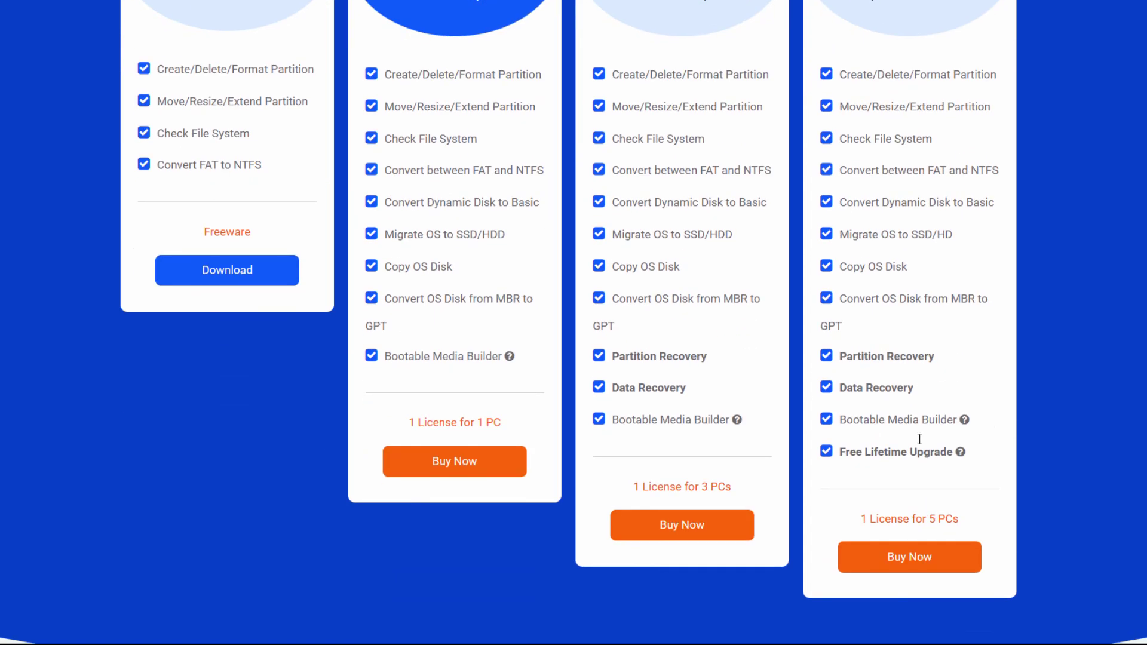
scroll(916, 270, "up", 2)
scroll(916, 270, "up", 1)
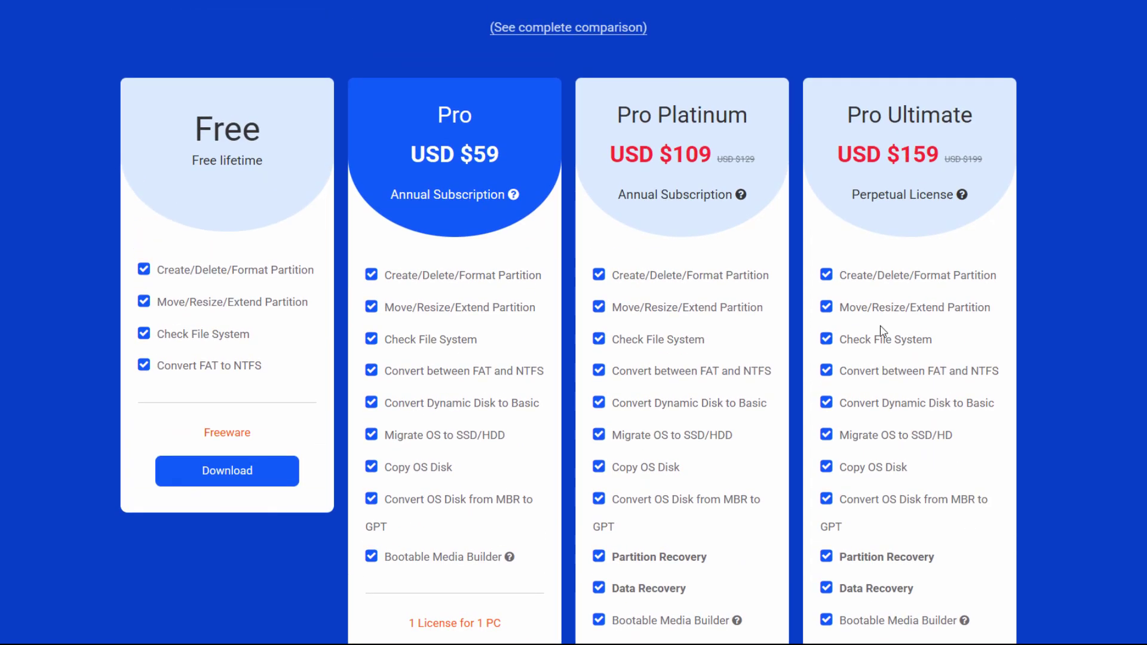